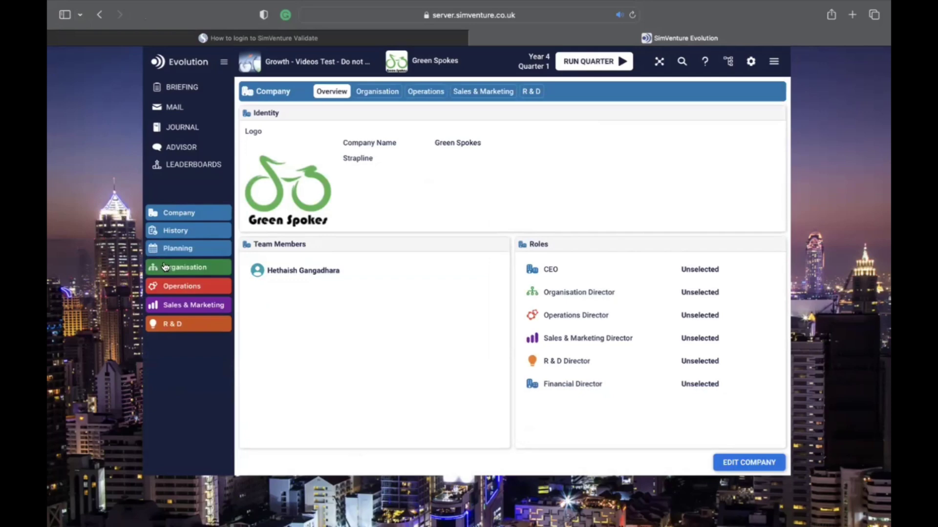
- Look through the Organisation, Operations, Sales & Marketing and R & D areas, including Location, Credit Control, Quality Control and Branding
click(165, 267)
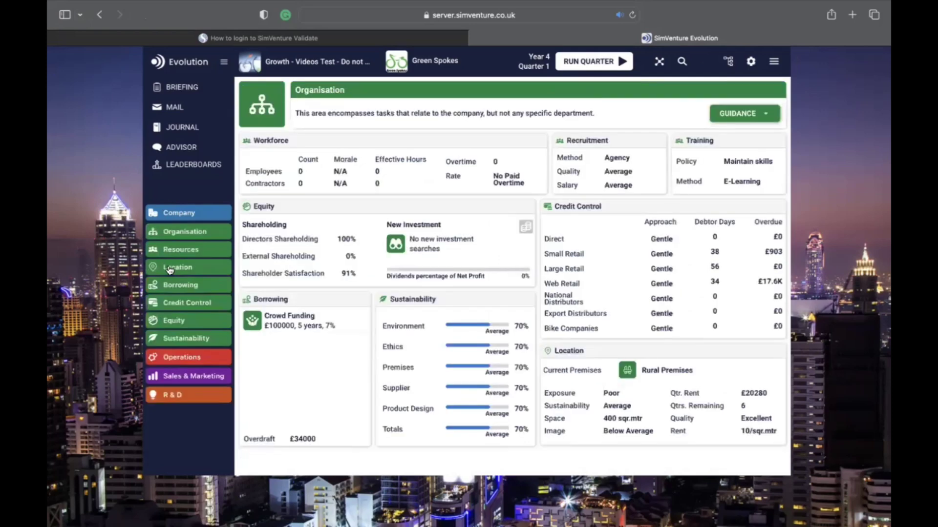
click(170, 269)
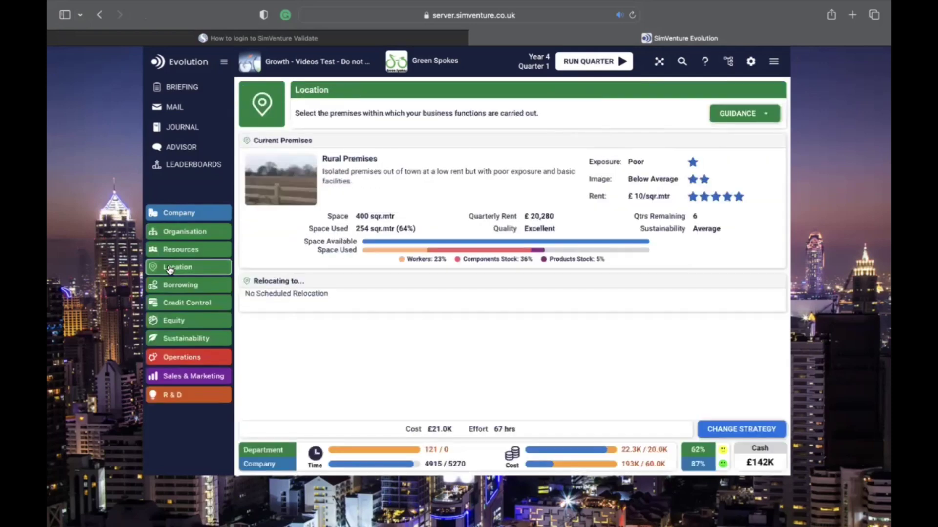
click(177, 305)
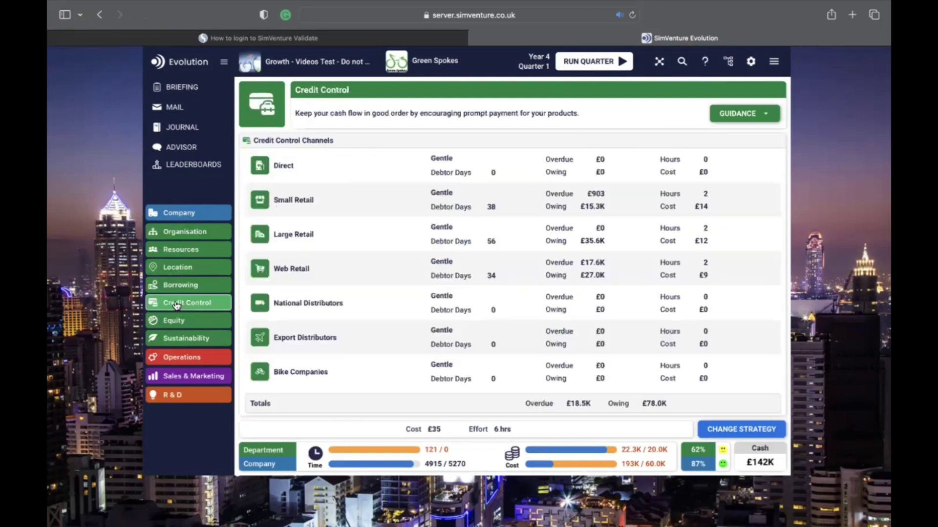
click(184, 358)
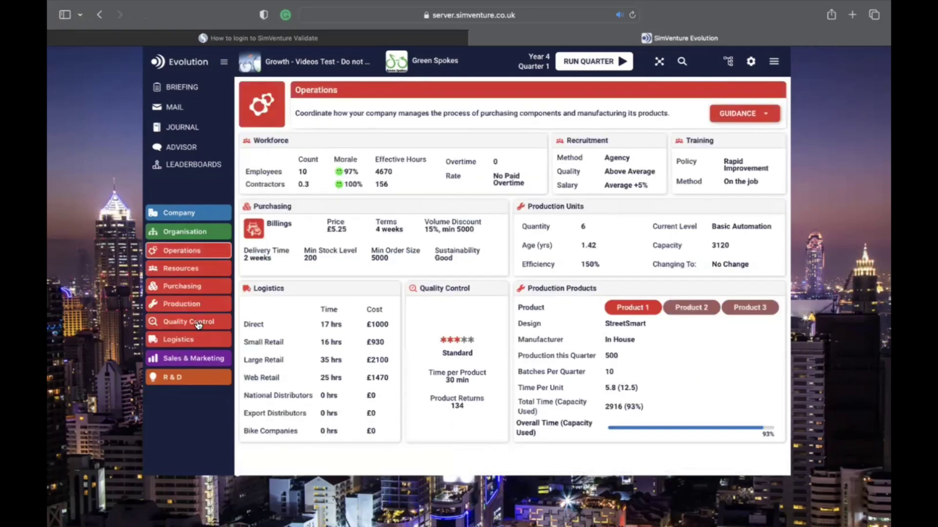
click(198, 324)
click(200, 360)
click(183, 321)
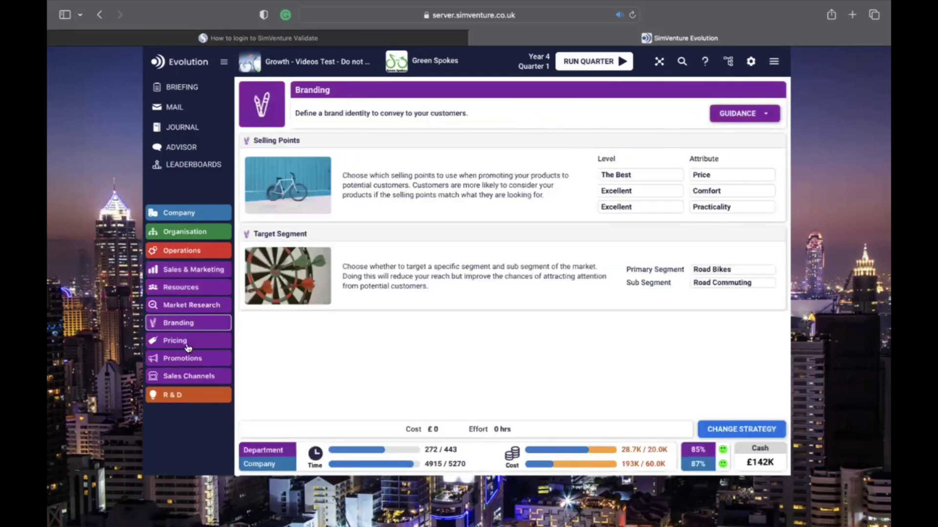
click(199, 394)
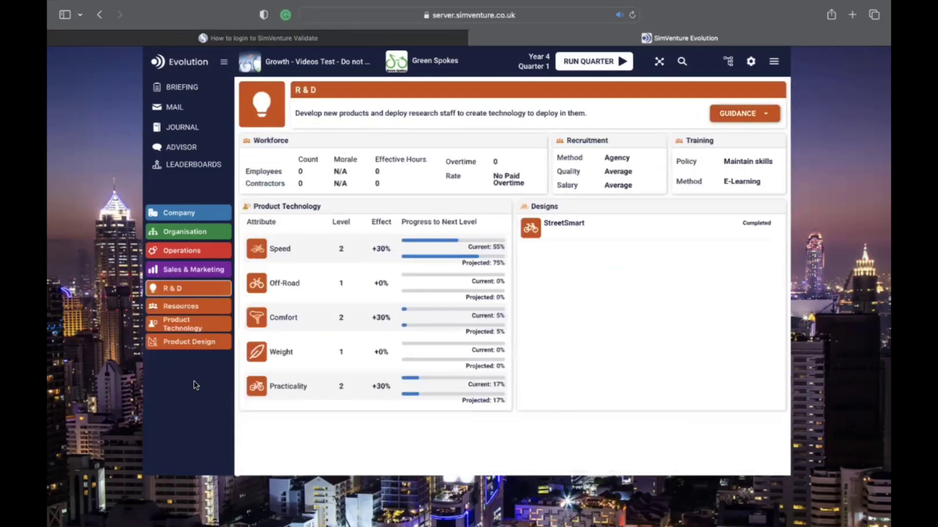
- Read the company briefing from the intro and MD notes through market, competition and customers to the Y5 targets
click(199, 86)
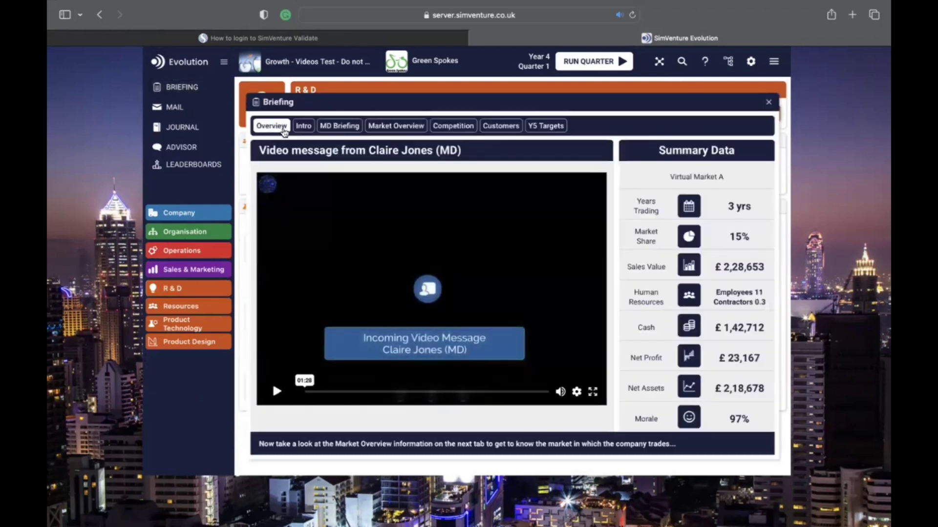
click(305, 127)
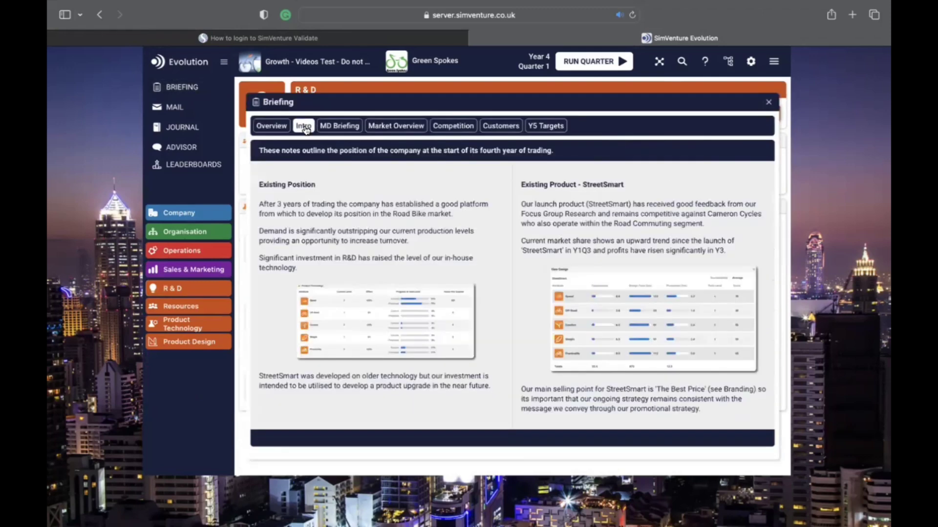
click(342, 128)
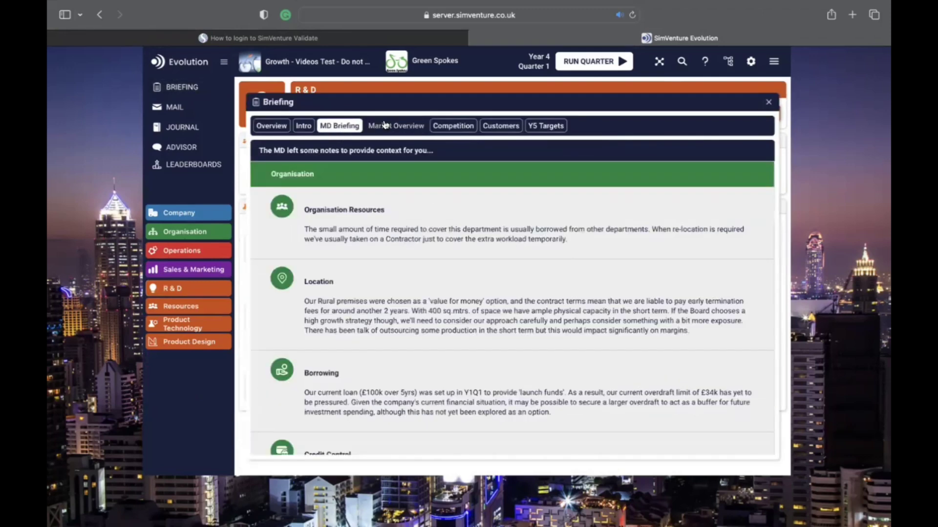
click(386, 125)
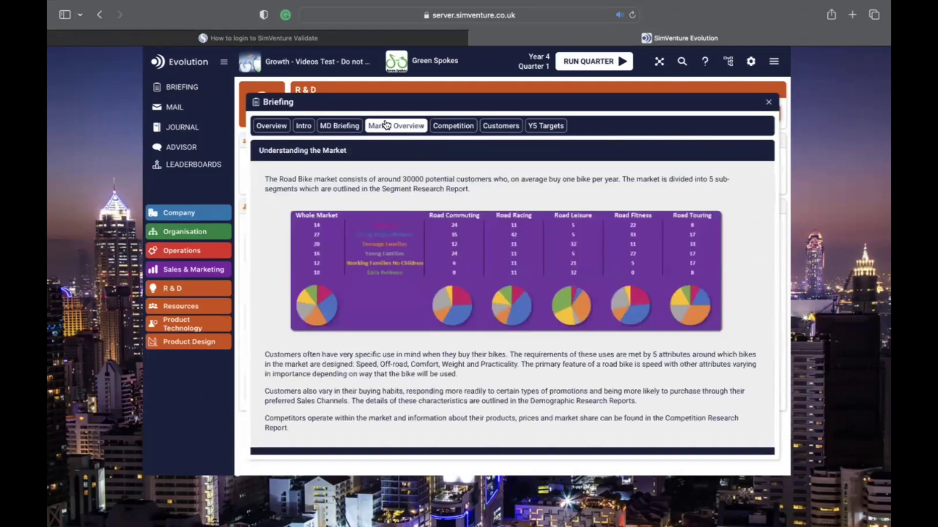
click(458, 126)
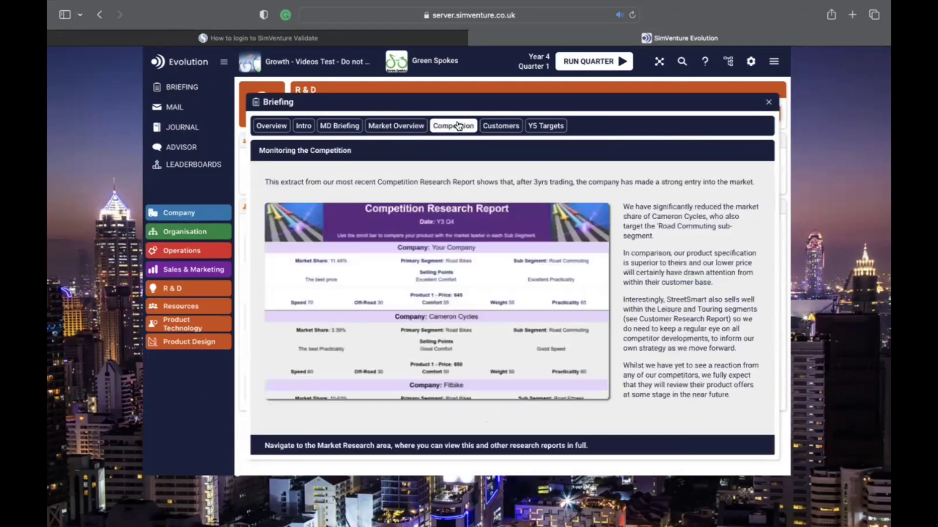
click(491, 128)
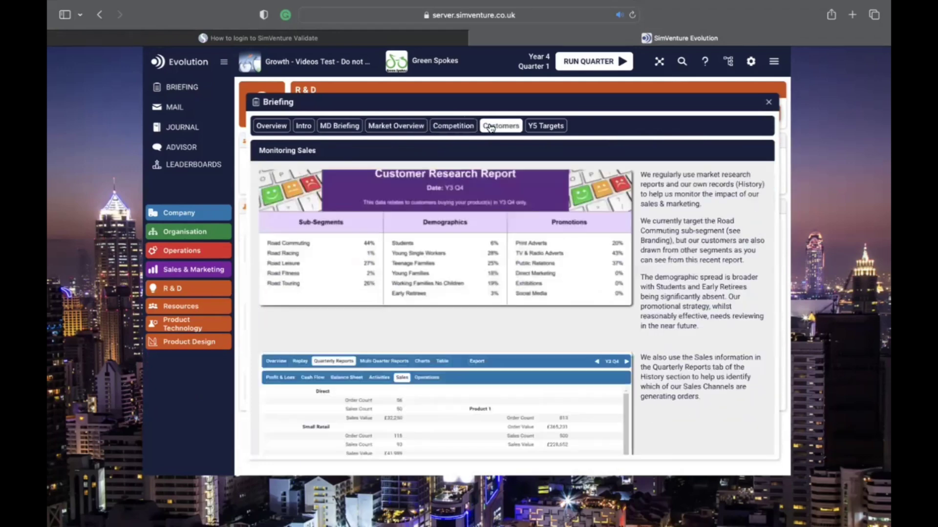
click(541, 125)
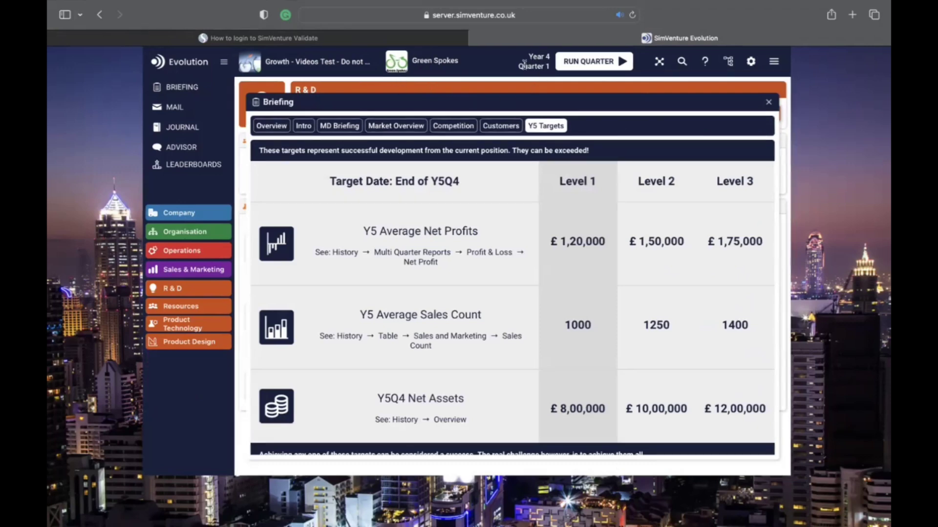
- Review the pending strategy changes and final check without running the quarter, and view the game's rewind options
click(659, 61)
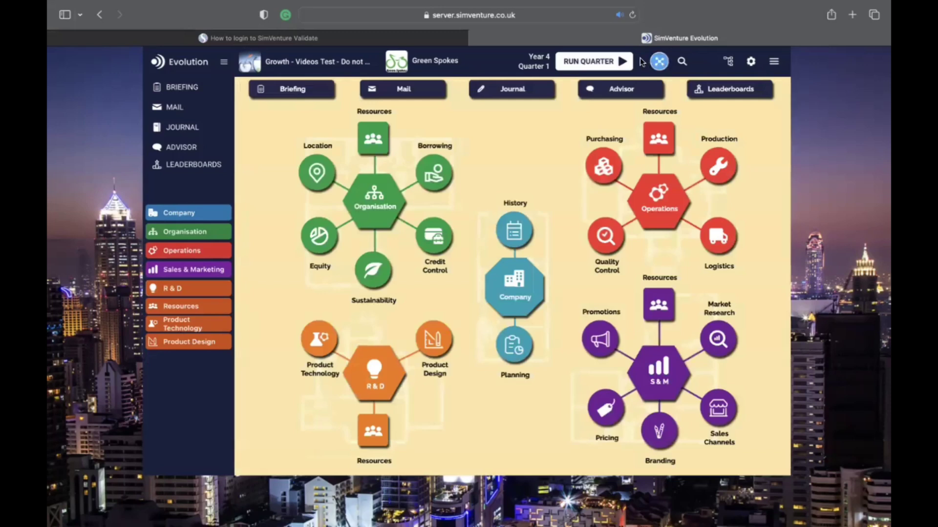
click(618, 62)
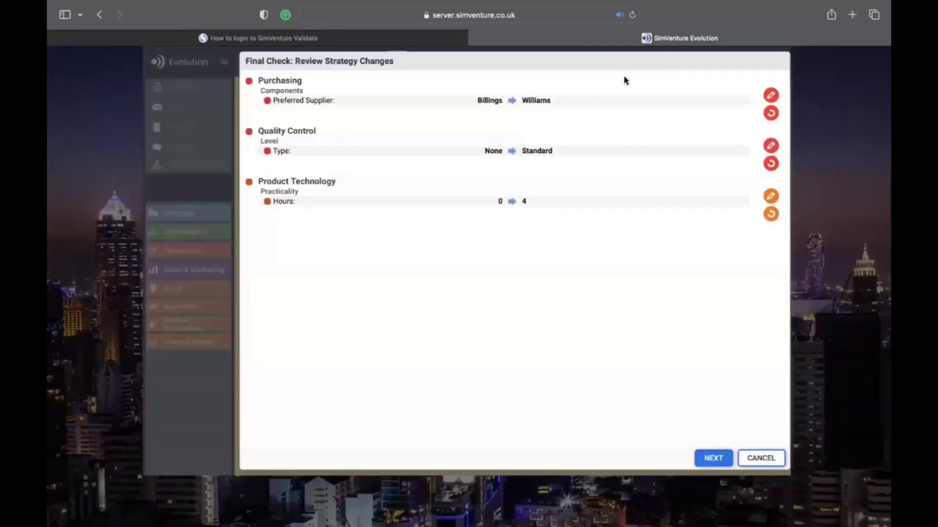
click(712, 455)
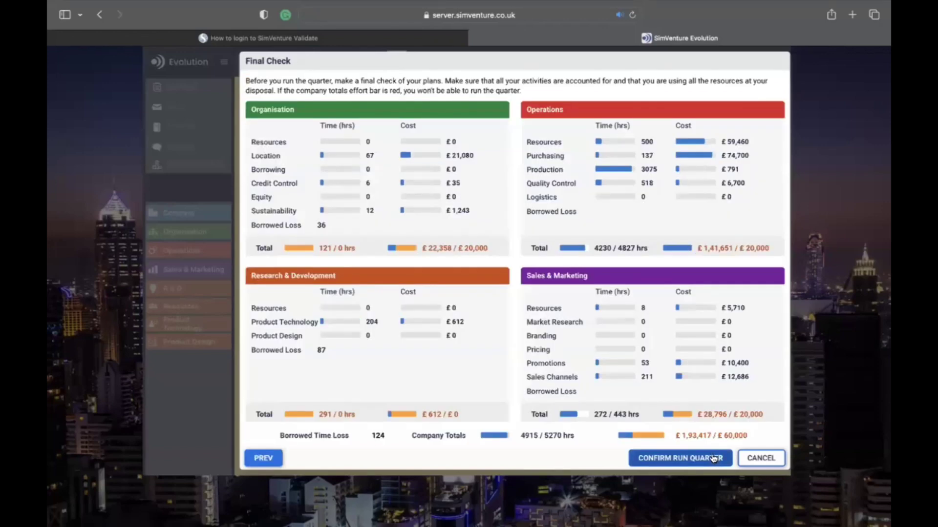
click(752, 458)
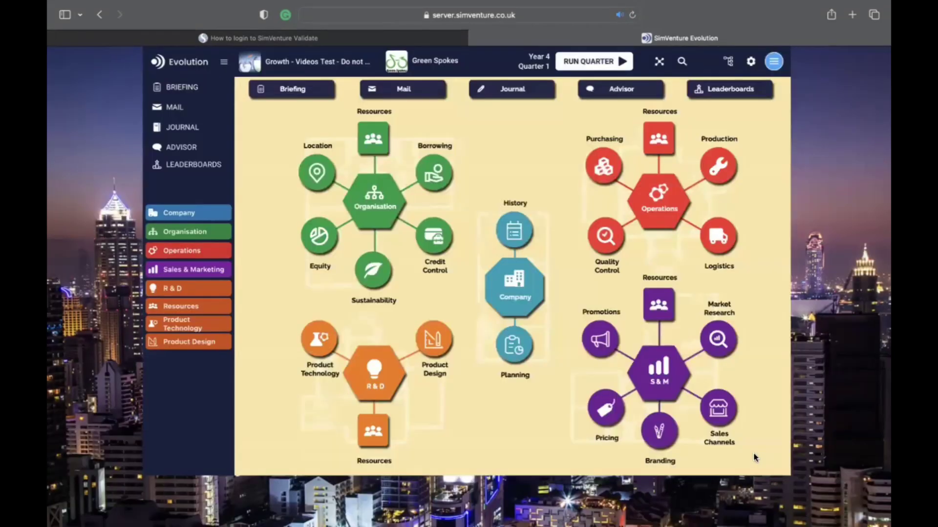
click(773, 61)
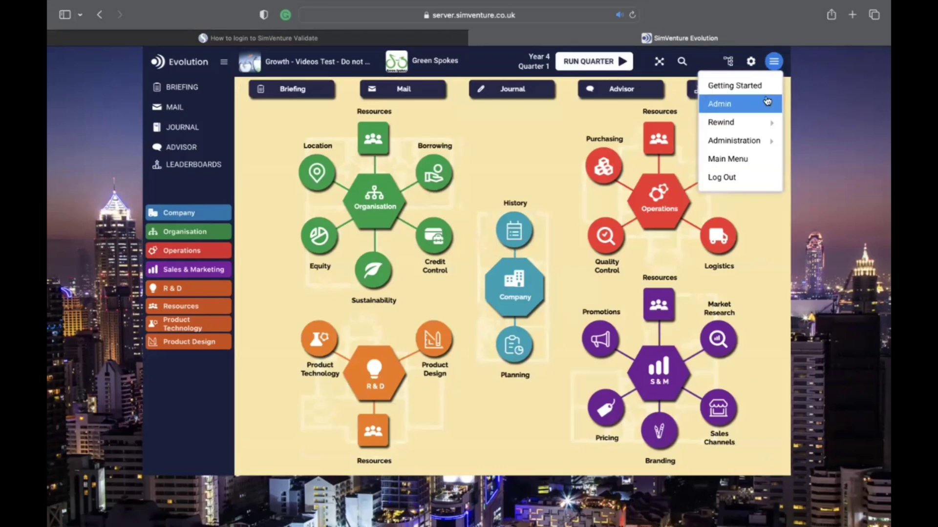
mouse_move(766, 122)
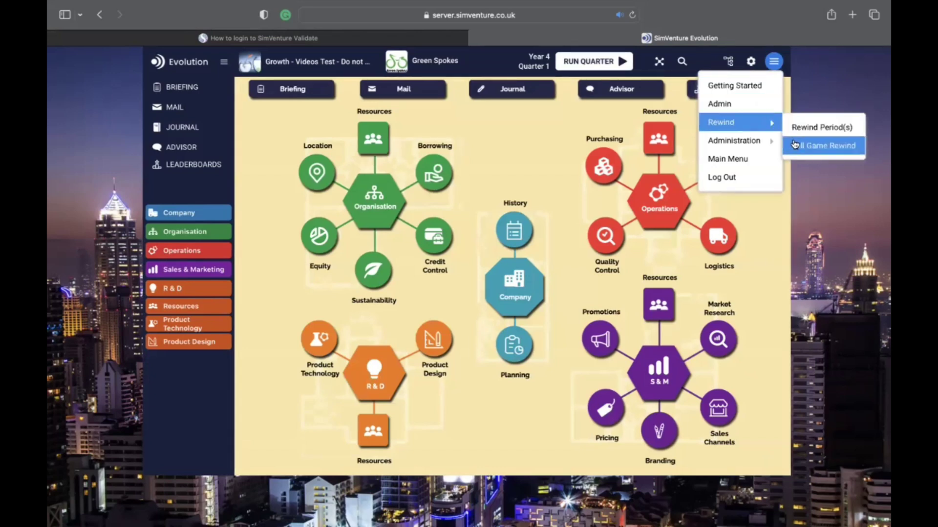
- Review the company's history, covering the overview, quarterly reports, multi-quarter reports and sales charts
click(178, 216)
click(184, 230)
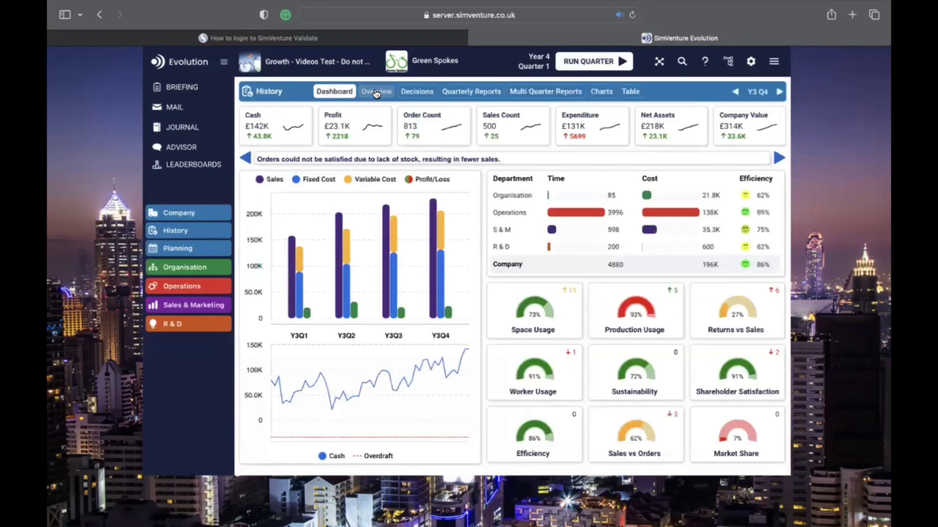
click(376, 91)
click(450, 93)
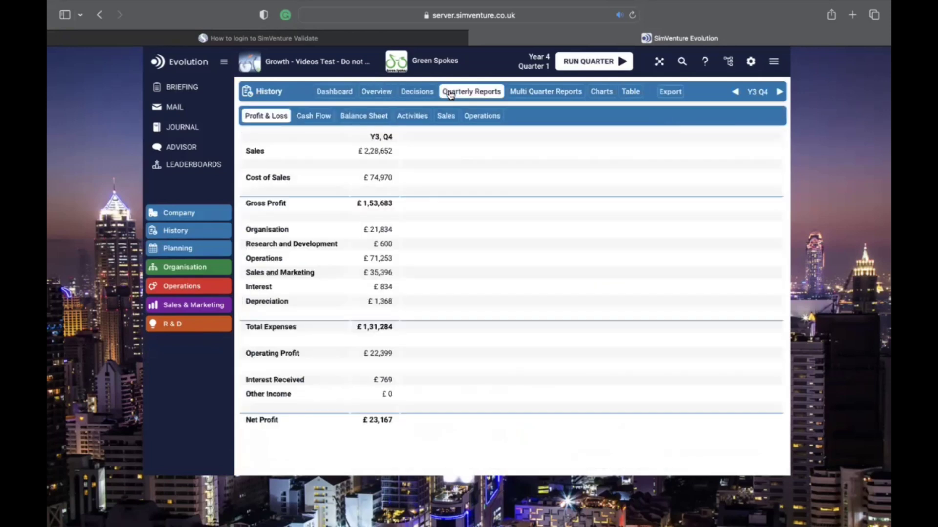
click(527, 95)
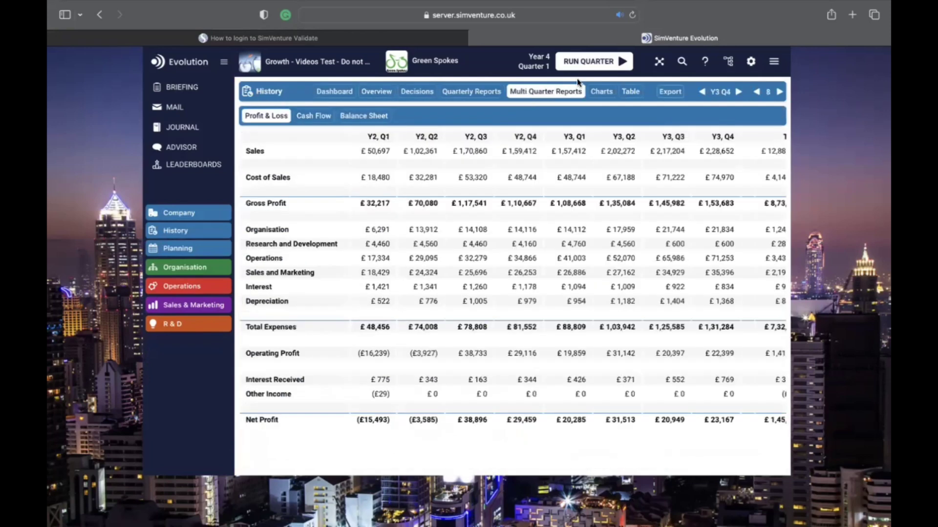
click(599, 93)
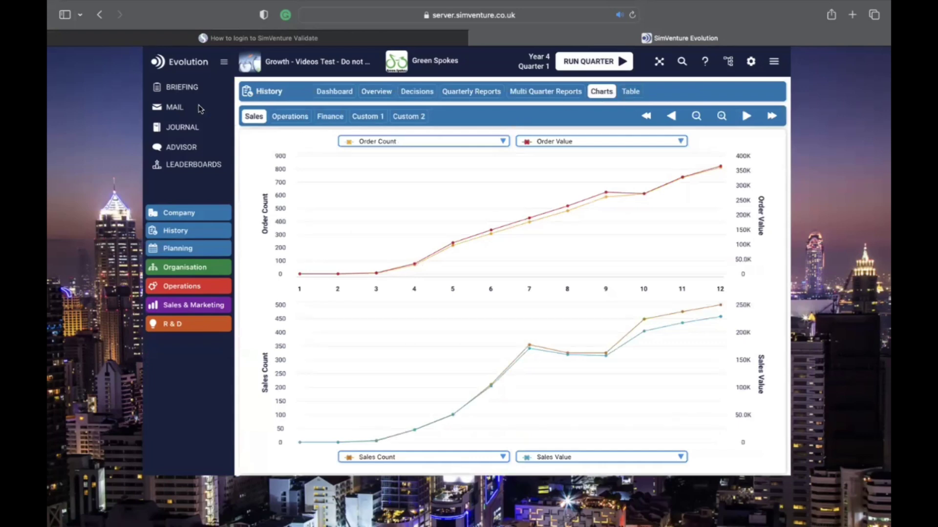
- Check the mail and journal, and read the advisor's guidance on making the business more profitable
click(174, 107)
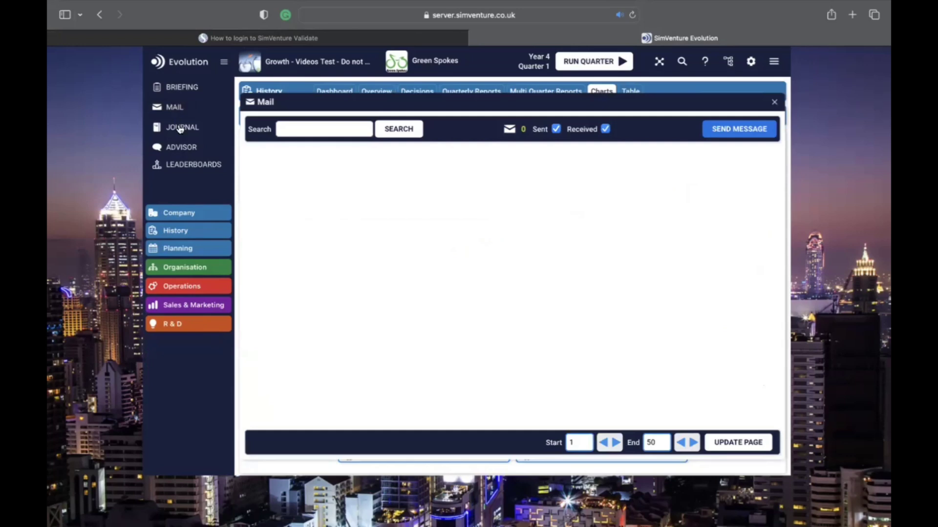
click(180, 128)
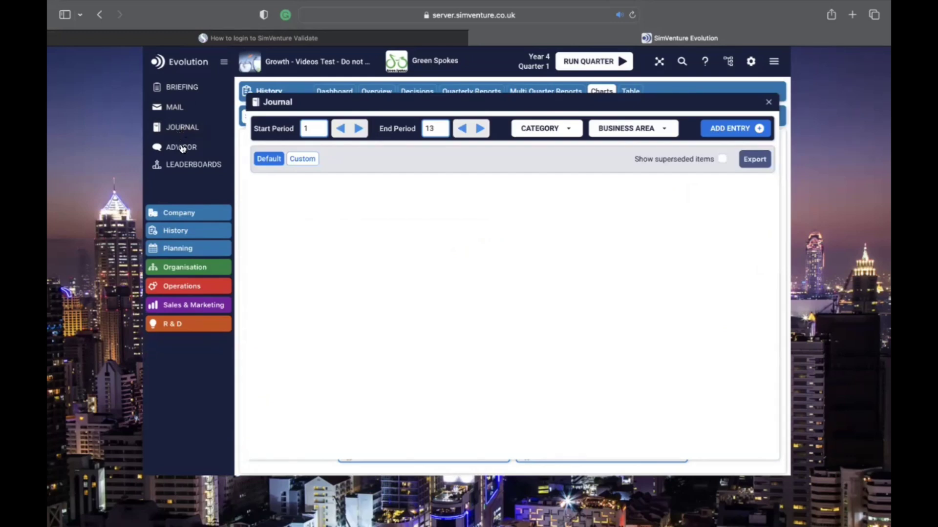
click(182, 149)
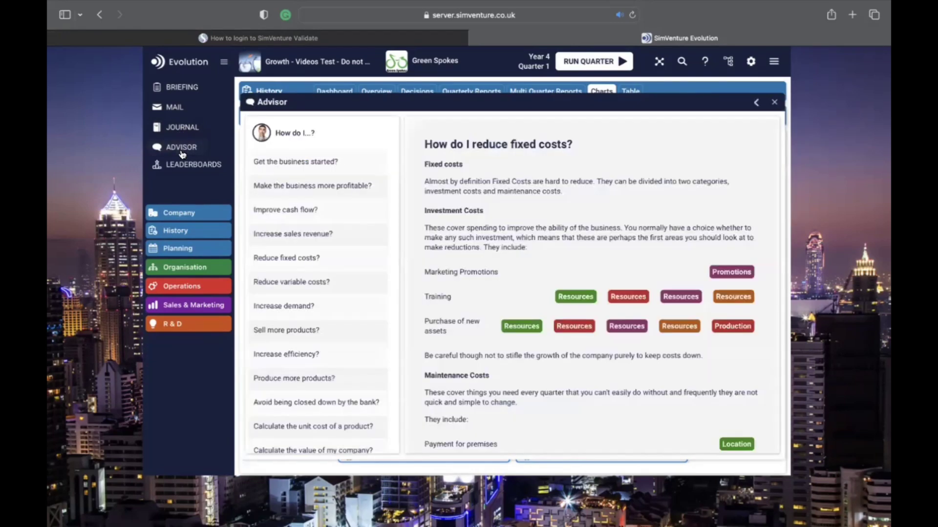
click(288, 192)
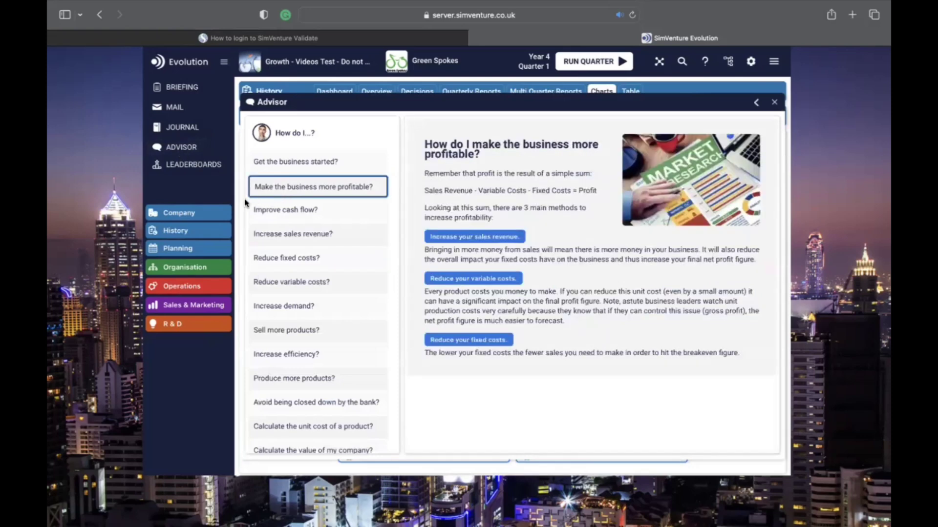
- View the editable company identity and director roles, leaving them without saving changes
click(219, 214)
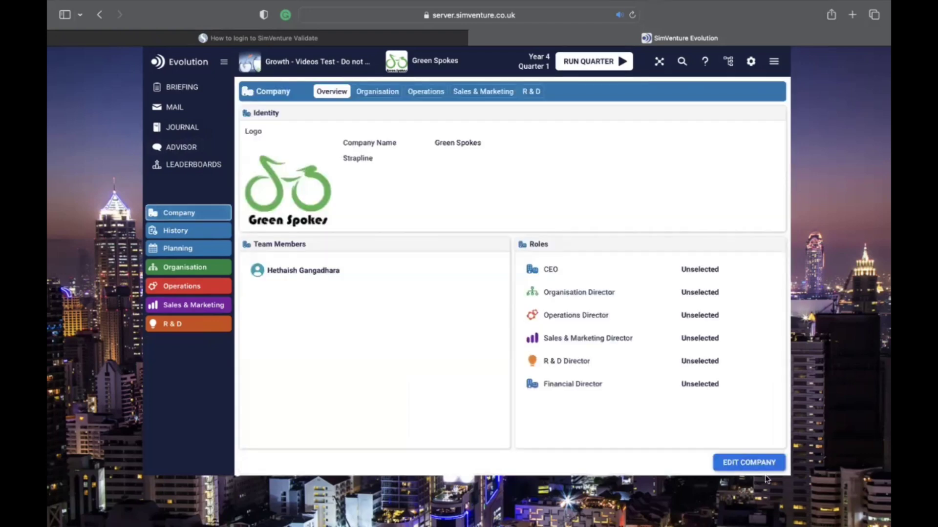
click(750, 462)
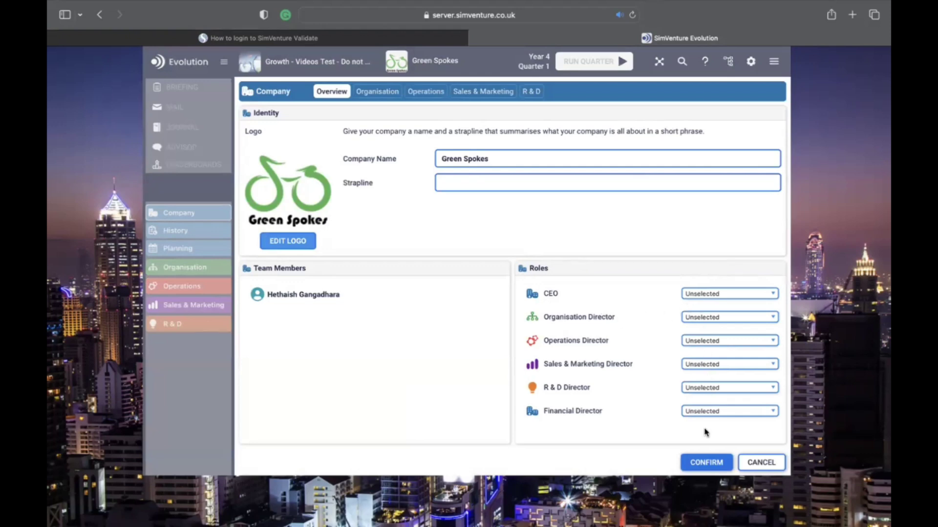
click(761, 462)
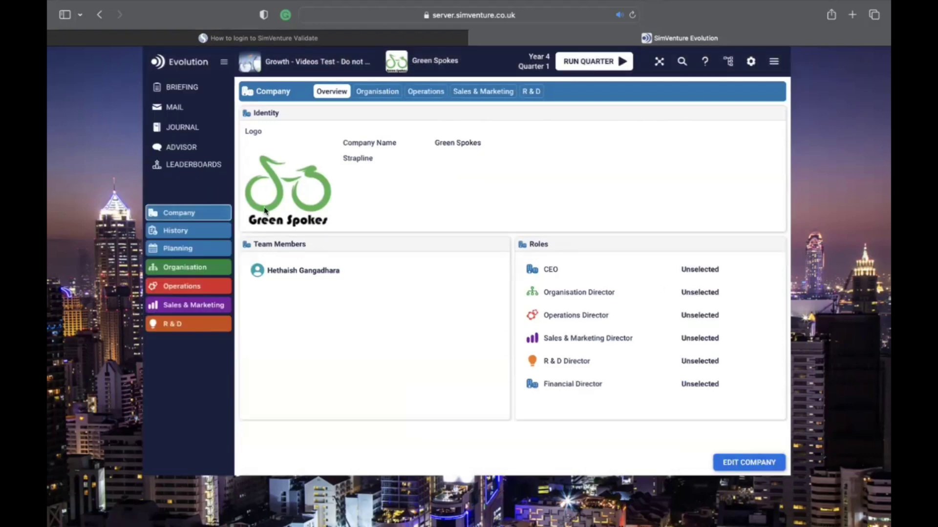
- View the leaderboards for cash and sustainability score
click(191, 165)
click(344, 126)
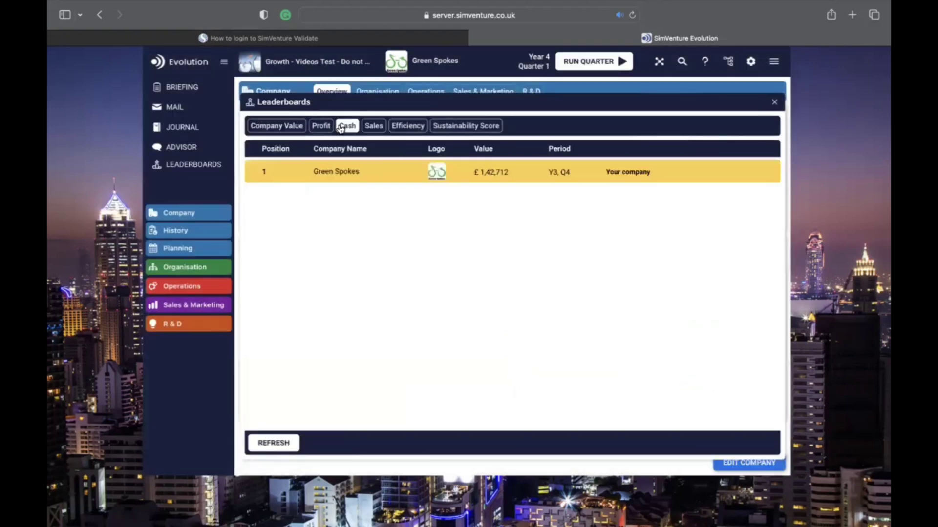
click(463, 126)
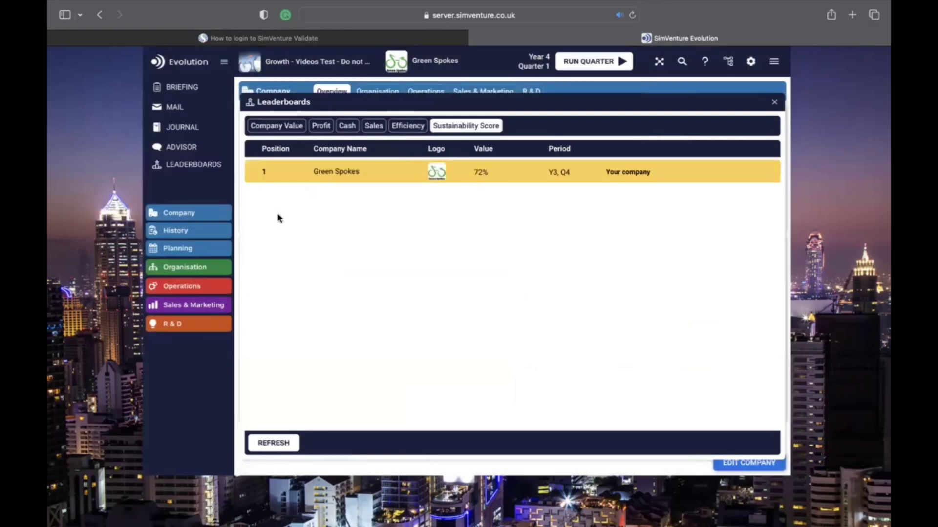
- Change the organisation's sustainability strategy by setting Ethics to Excellent, and save the change
click(204, 292)
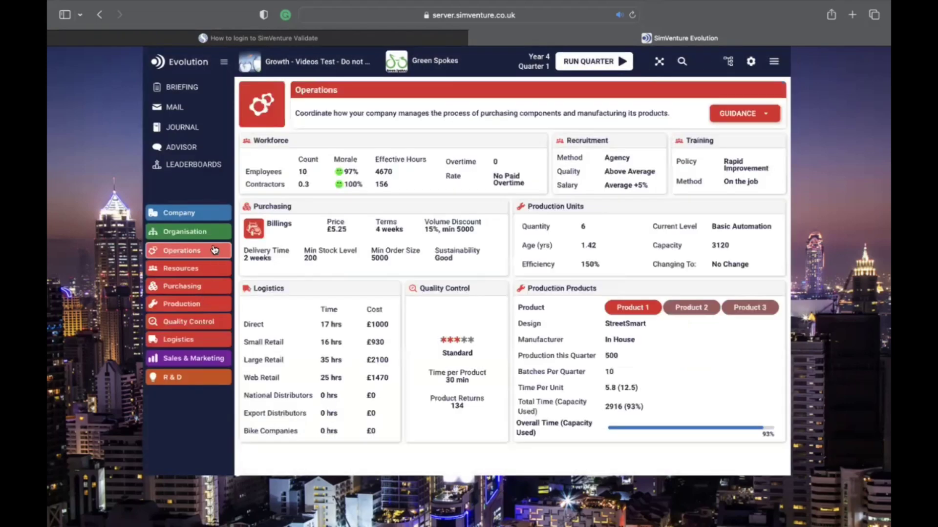
click(213, 233)
click(206, 338)
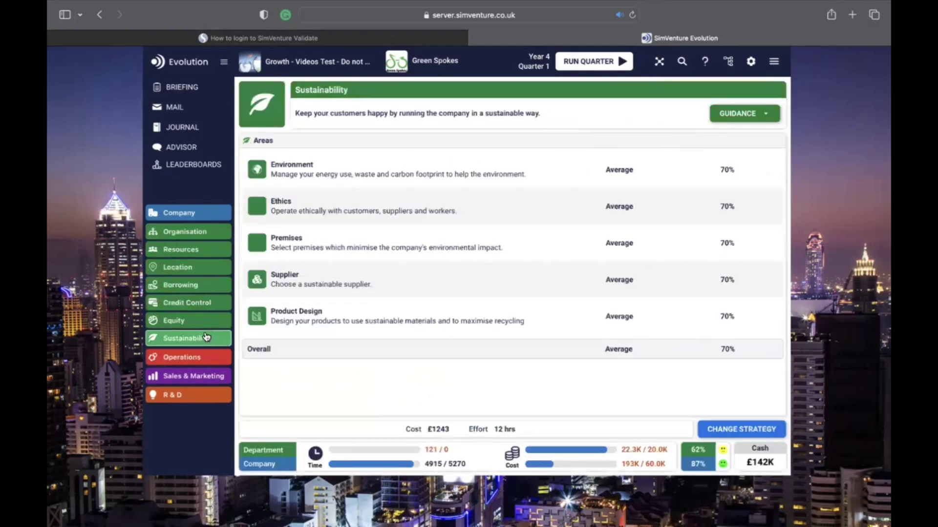
click(714, 430)
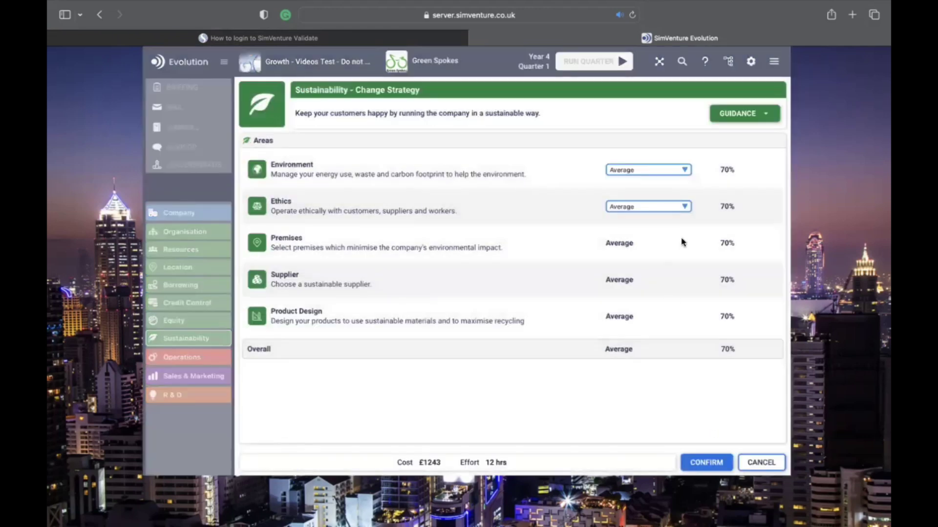
click(684, 207)
click(656, 291)
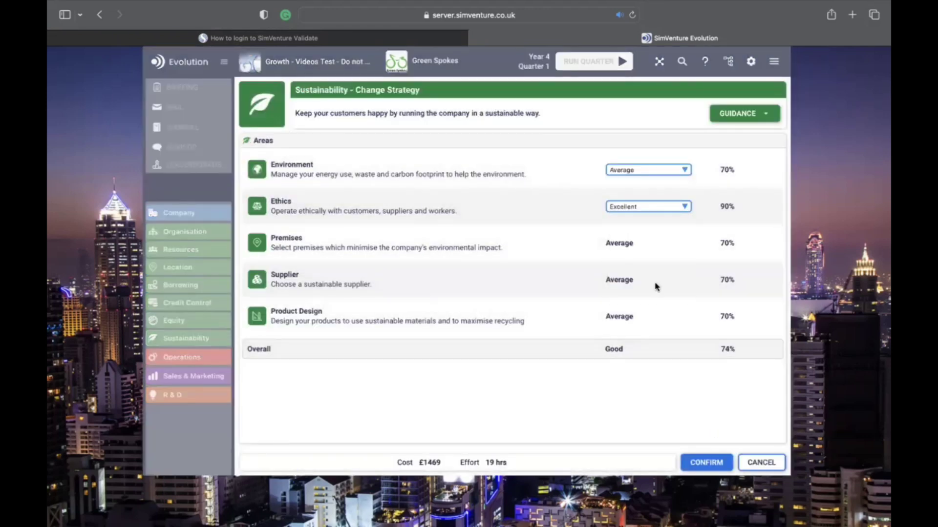
click(705, 456)
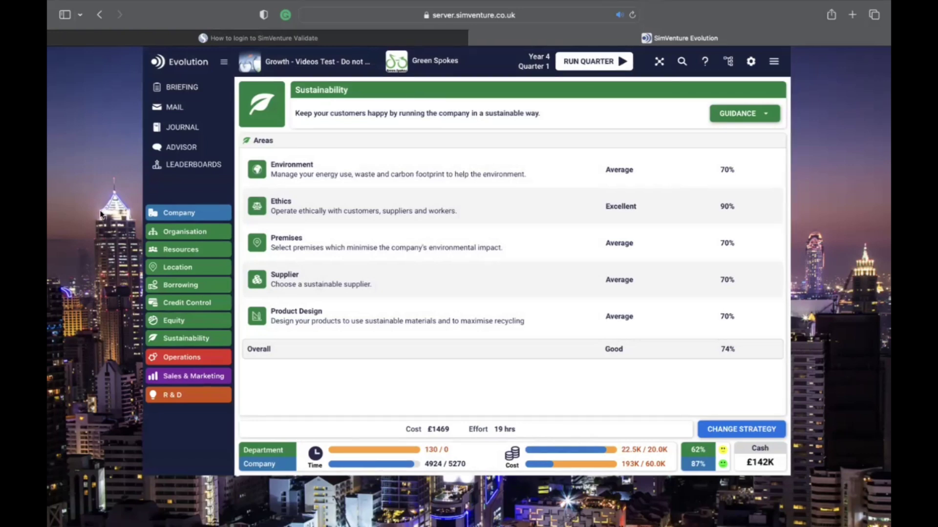
- Look at the Equity page, the R & D summary and the Product Technology hours
click(160, 318)
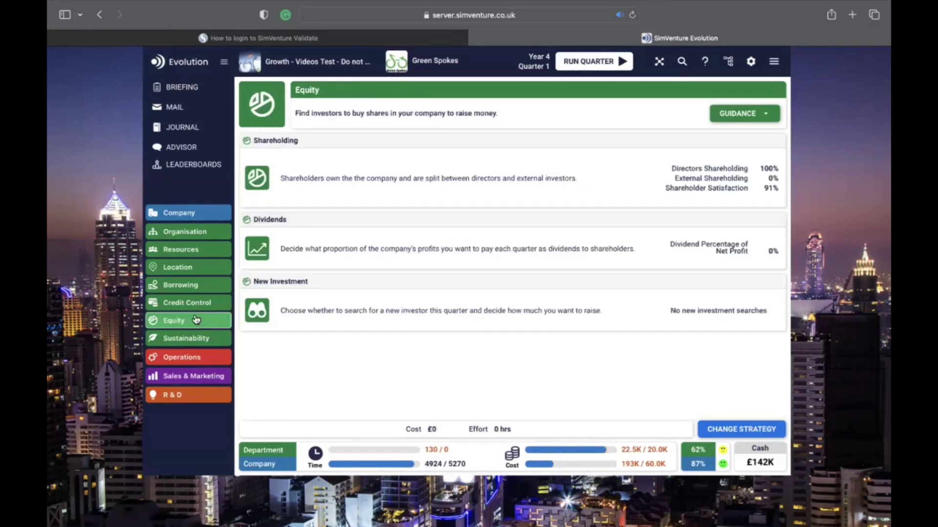
click(203, 393)
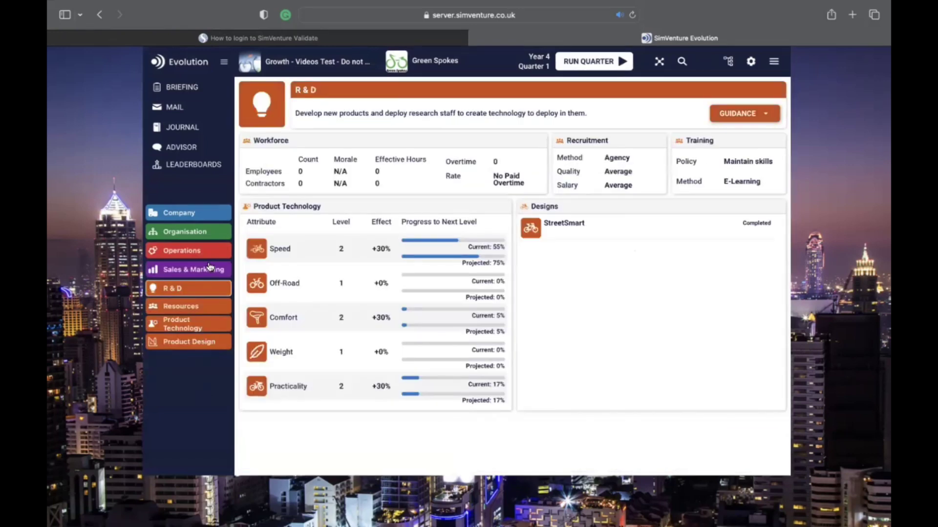
click(166, 331)
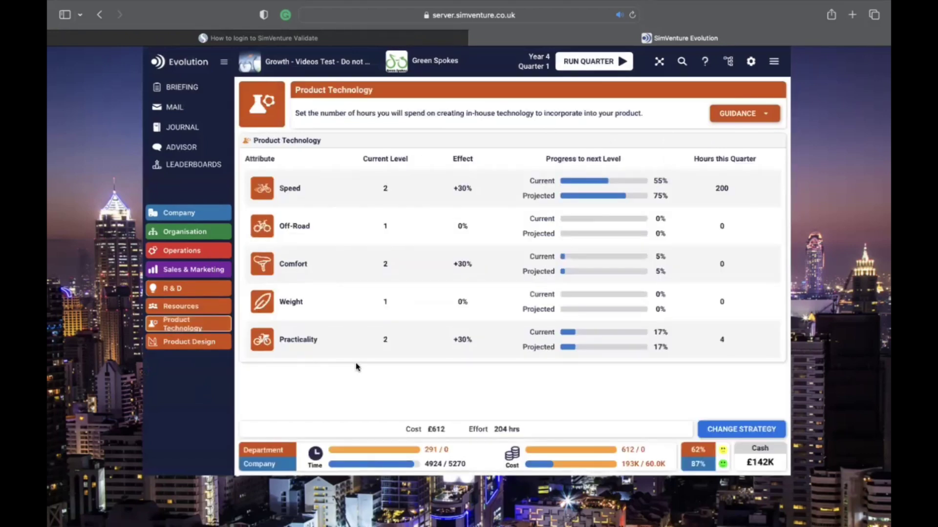